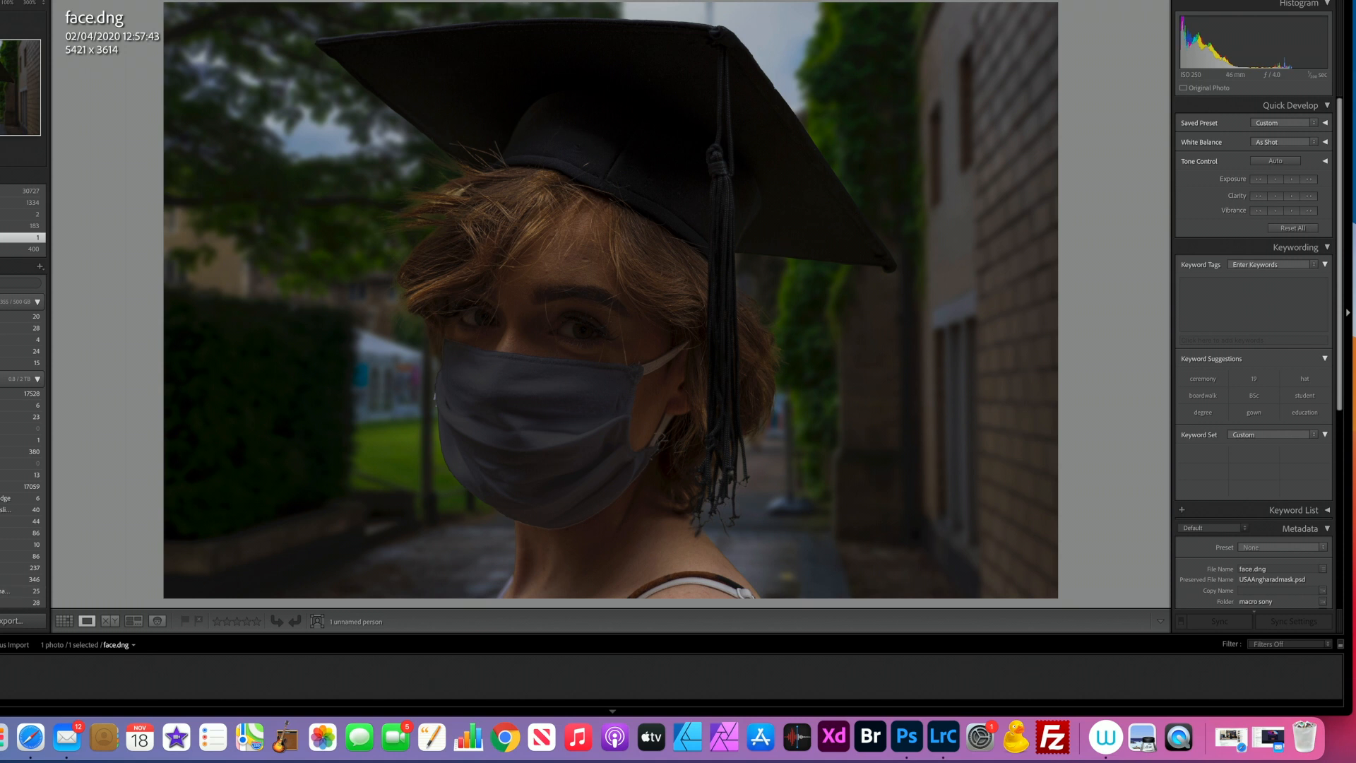
Step: Send the face.dng photo from the Lightroom library to Photoshop and open it from Camera Raw as a normal image
key(g)
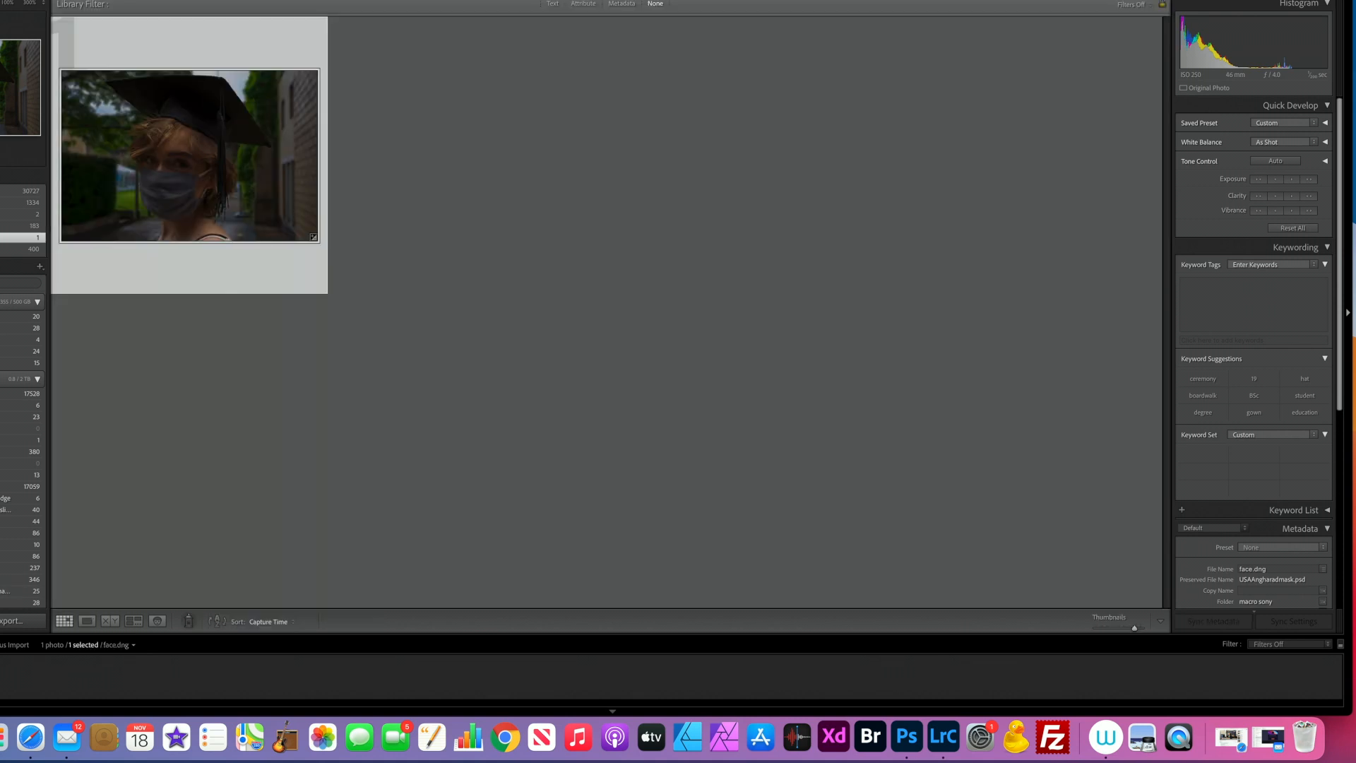
drag(183, 189, 907, 743)
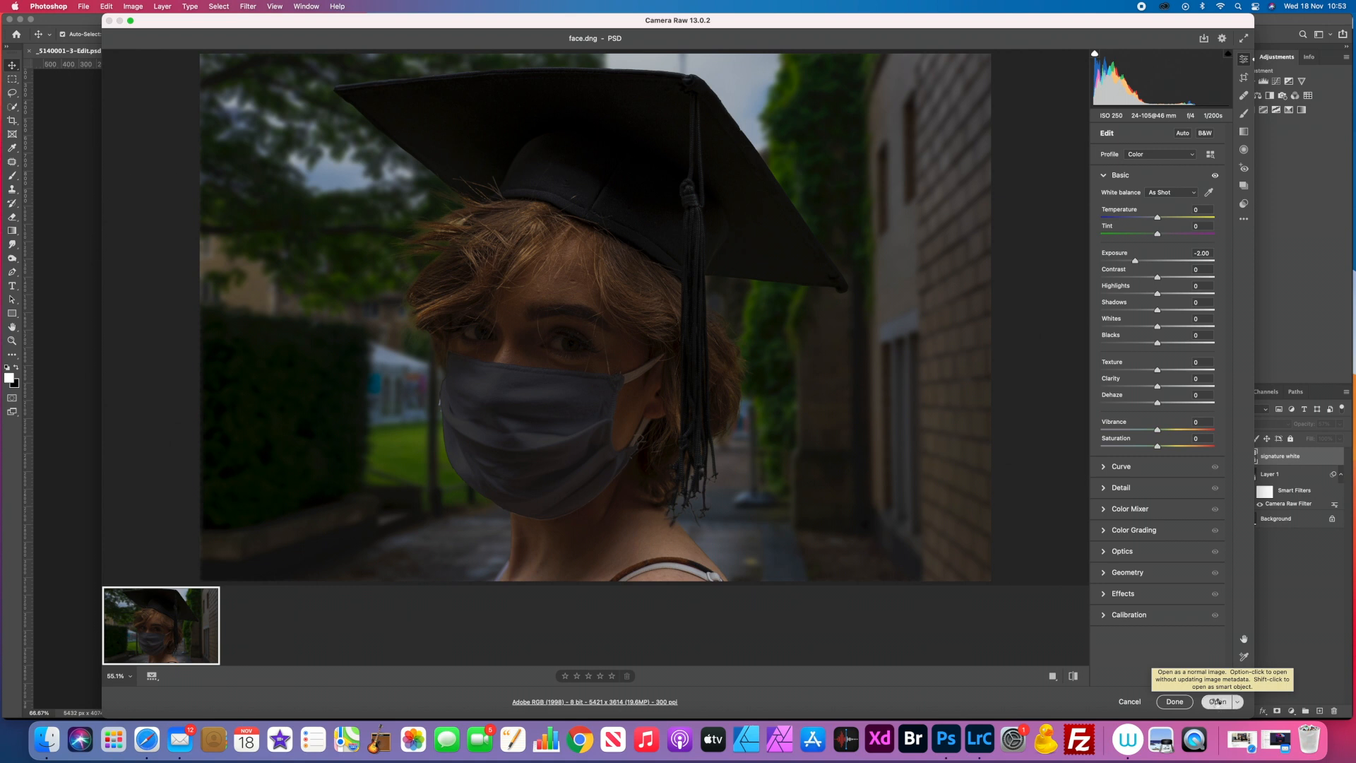
click(1217, 702)
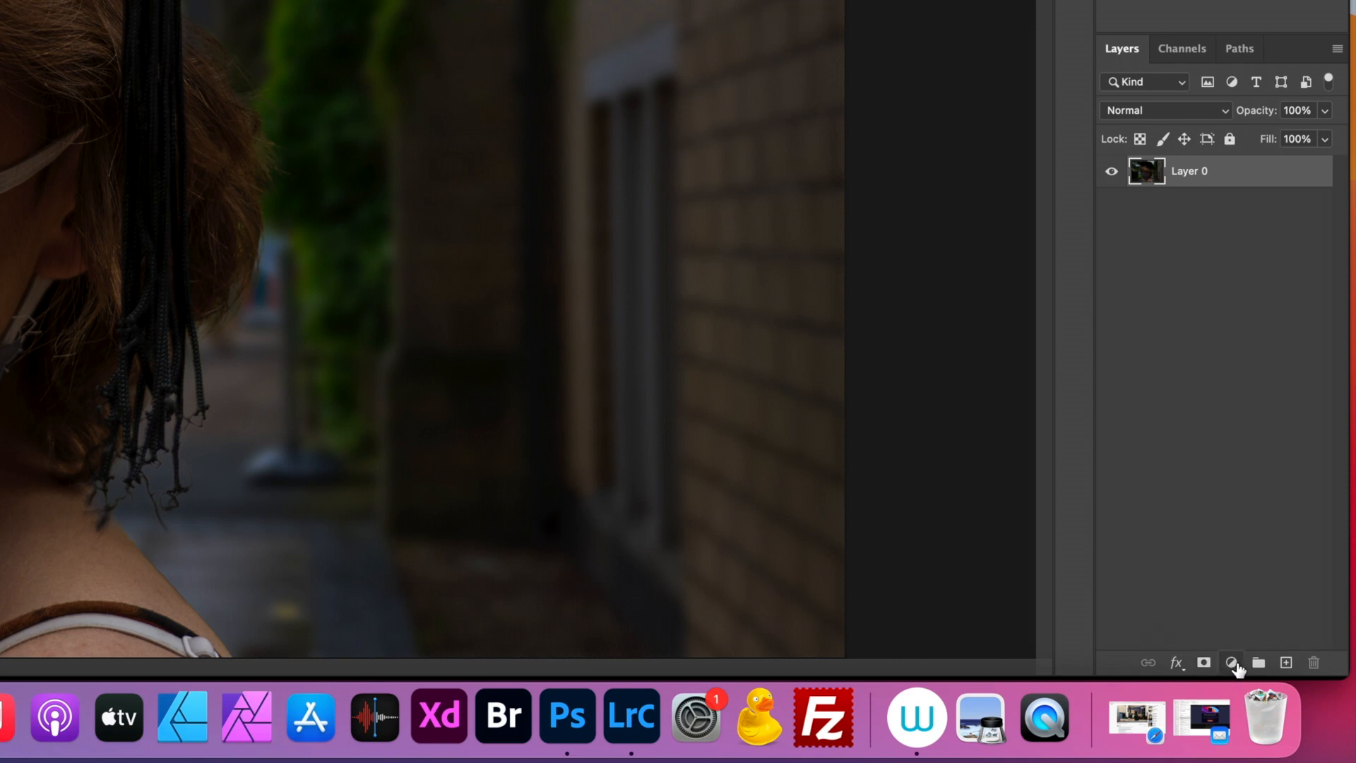
Step: Add a white (ffffff) Solid Color fill layer above Layer 0 and set its blend mode to Soft Light
click(1232, 662)
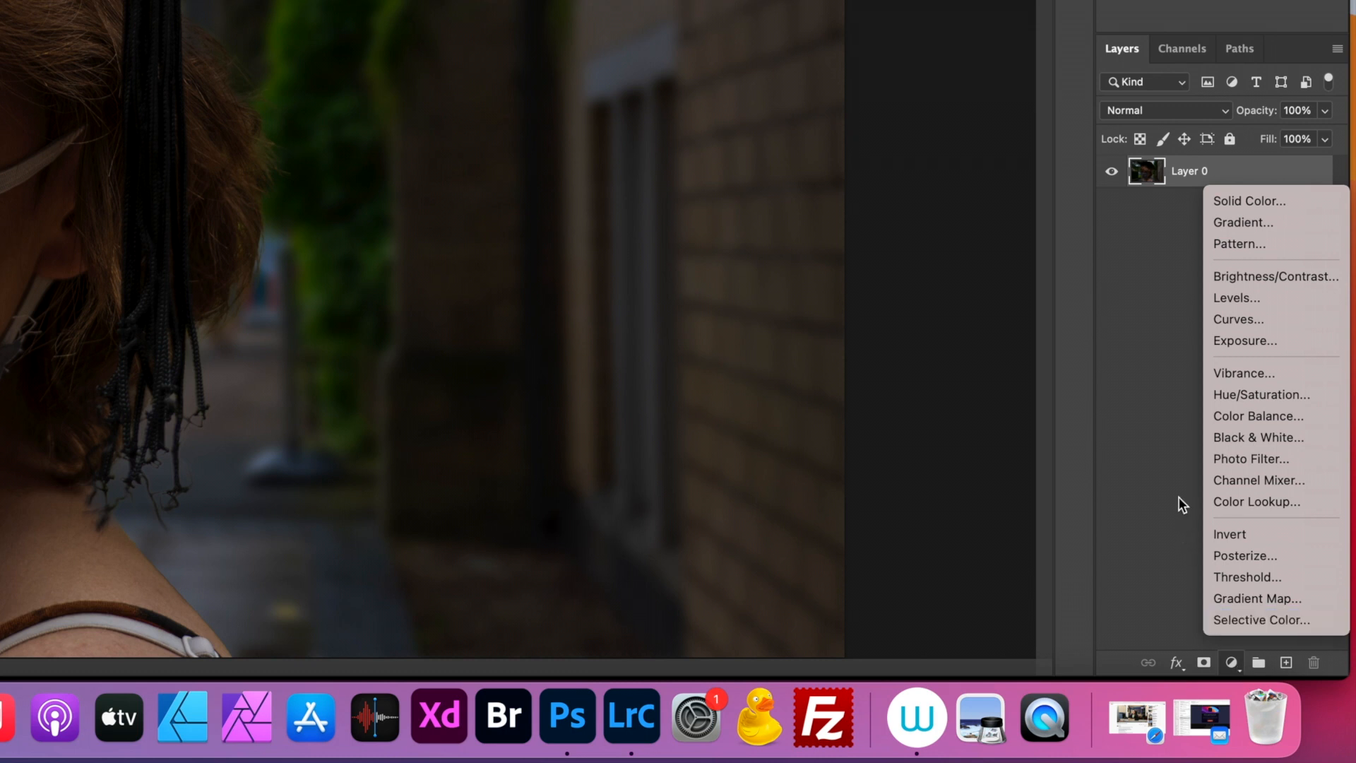
click(1235, 203)
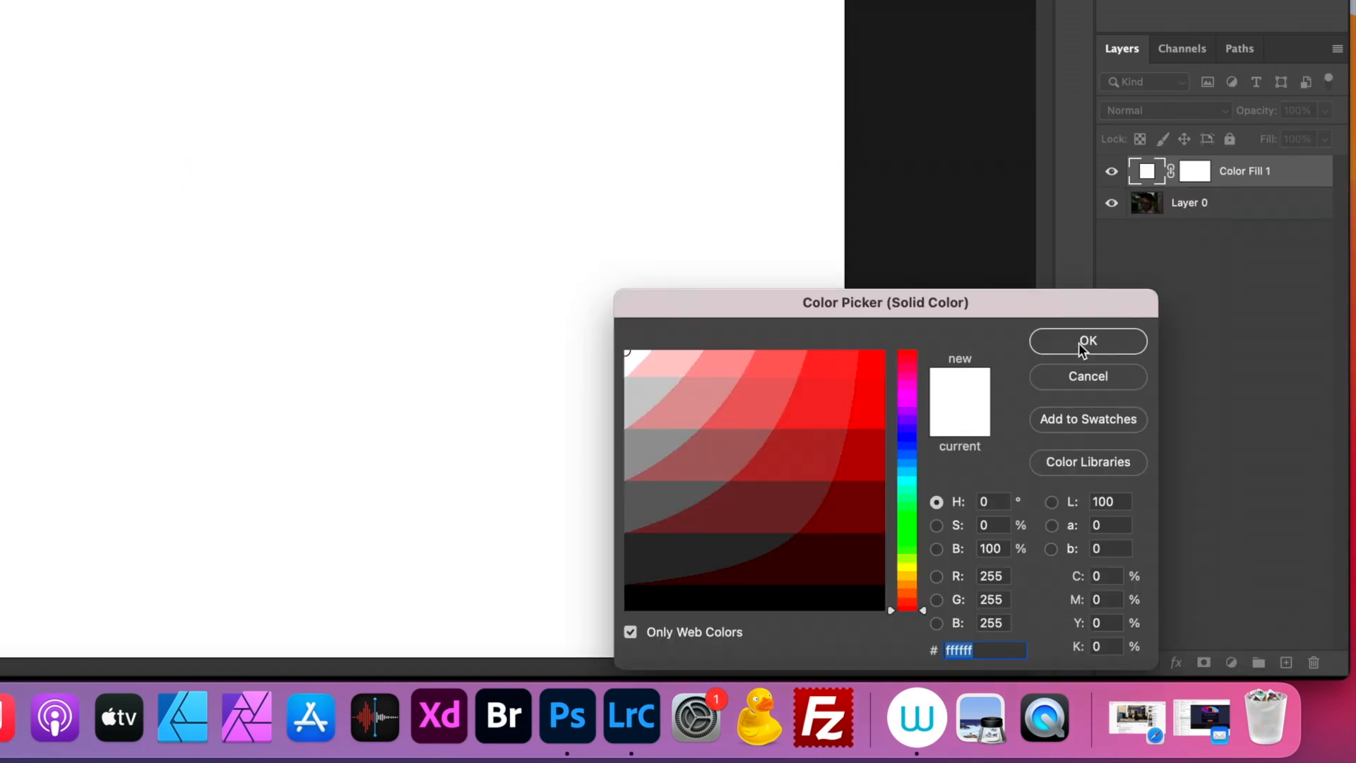
click(1069, 348)
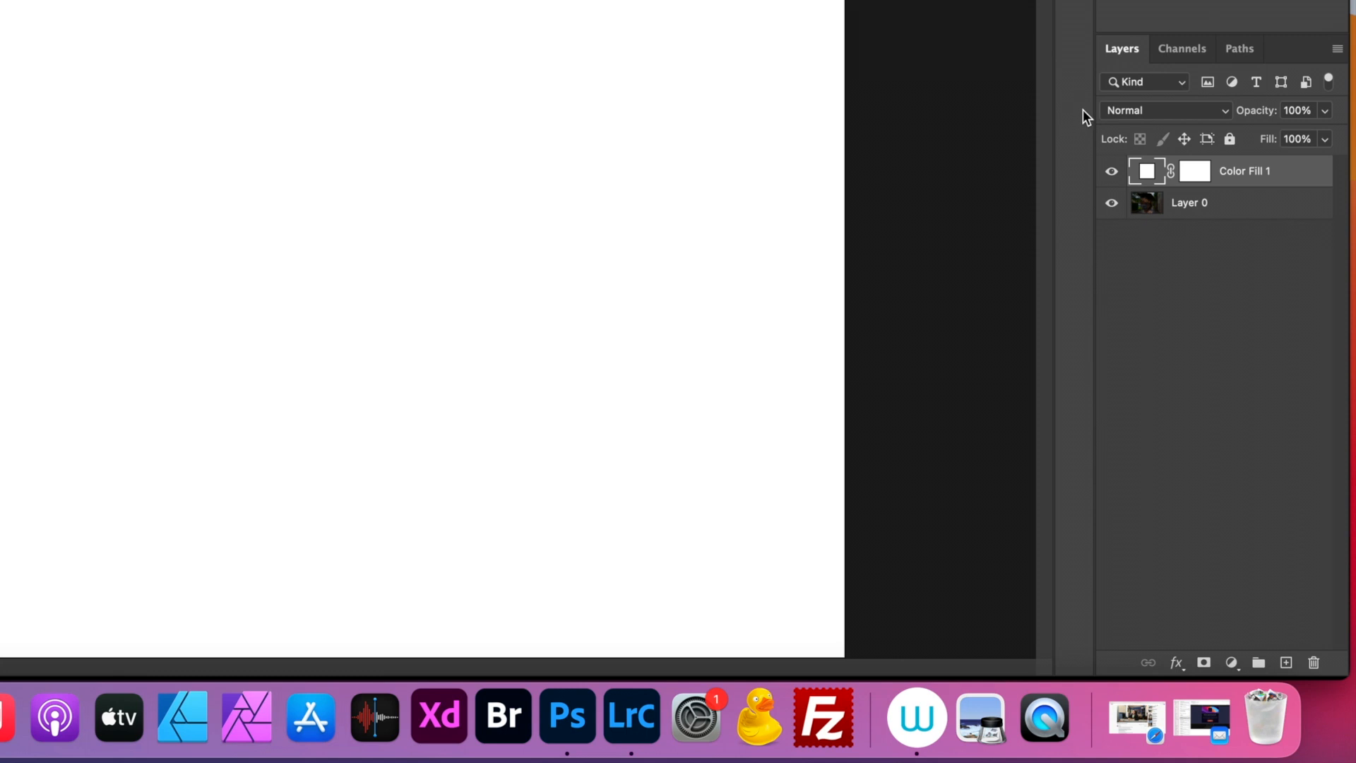
click(1228, 117)
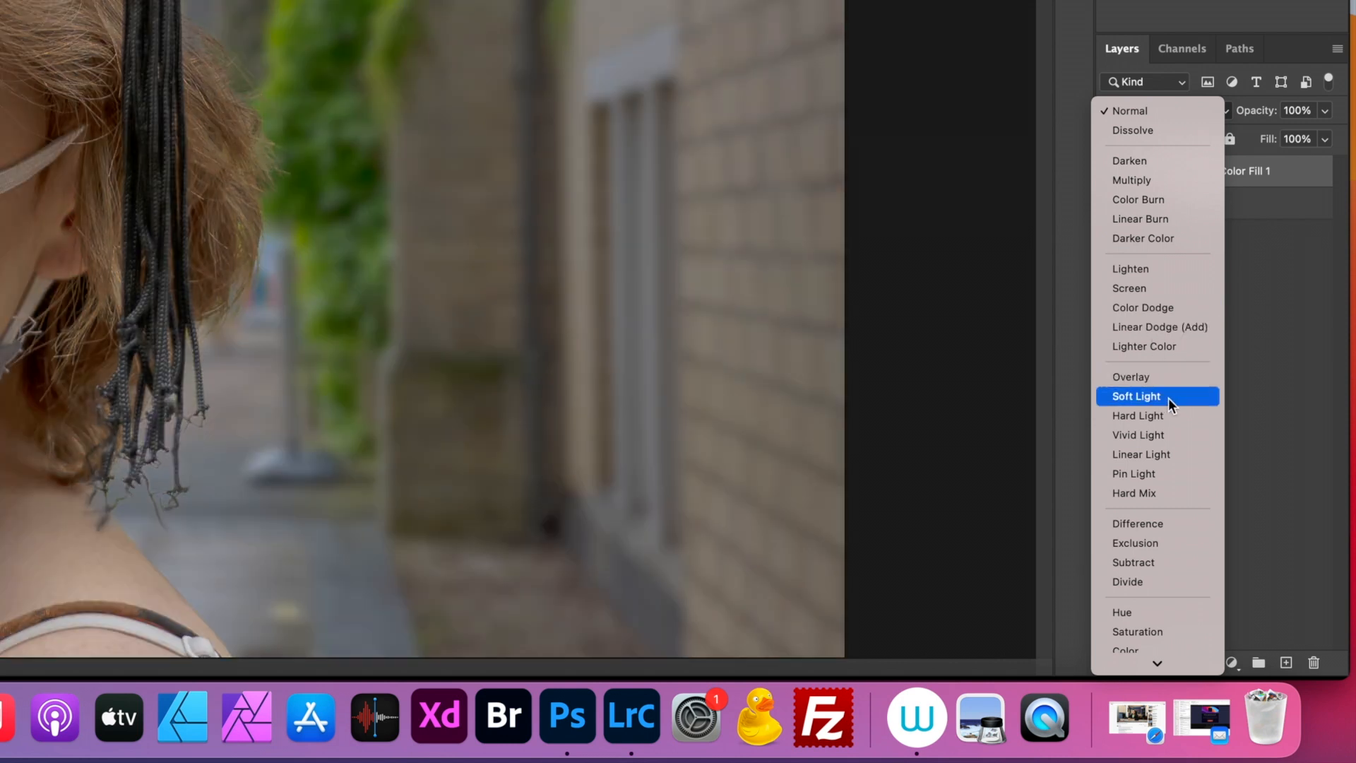
click(1167, 395)
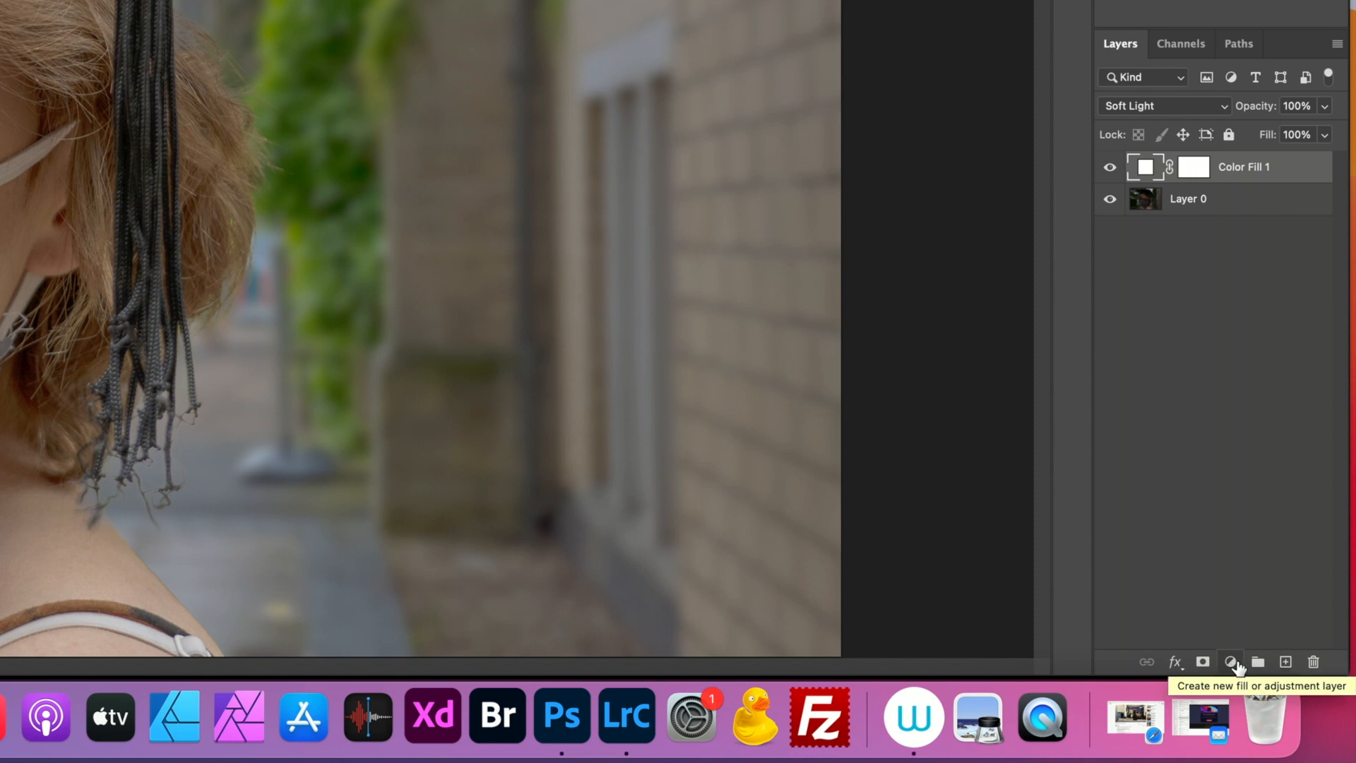
Step: Add a Brightness/Contrast adjustment layer above the colour fill and raise its contrast to about 86
click(1233, 664)
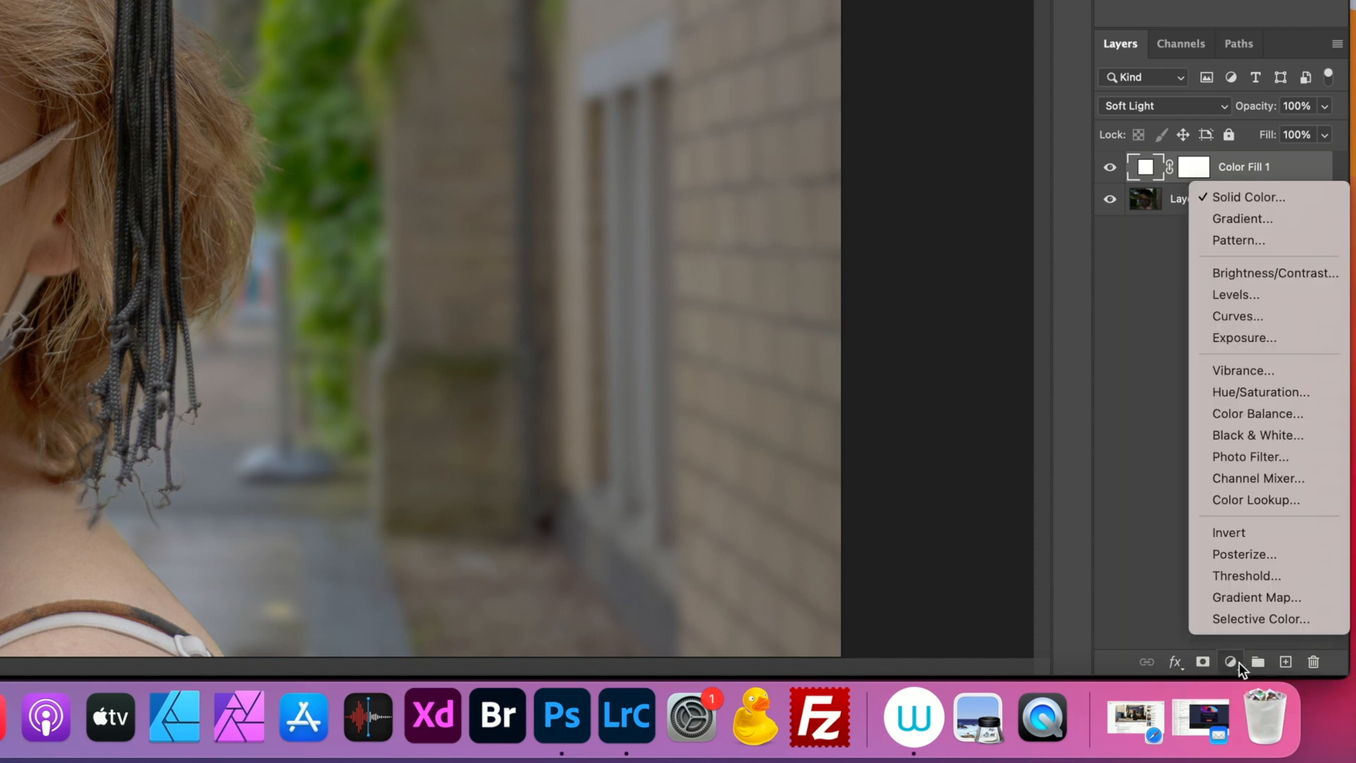
click(1212, 279)
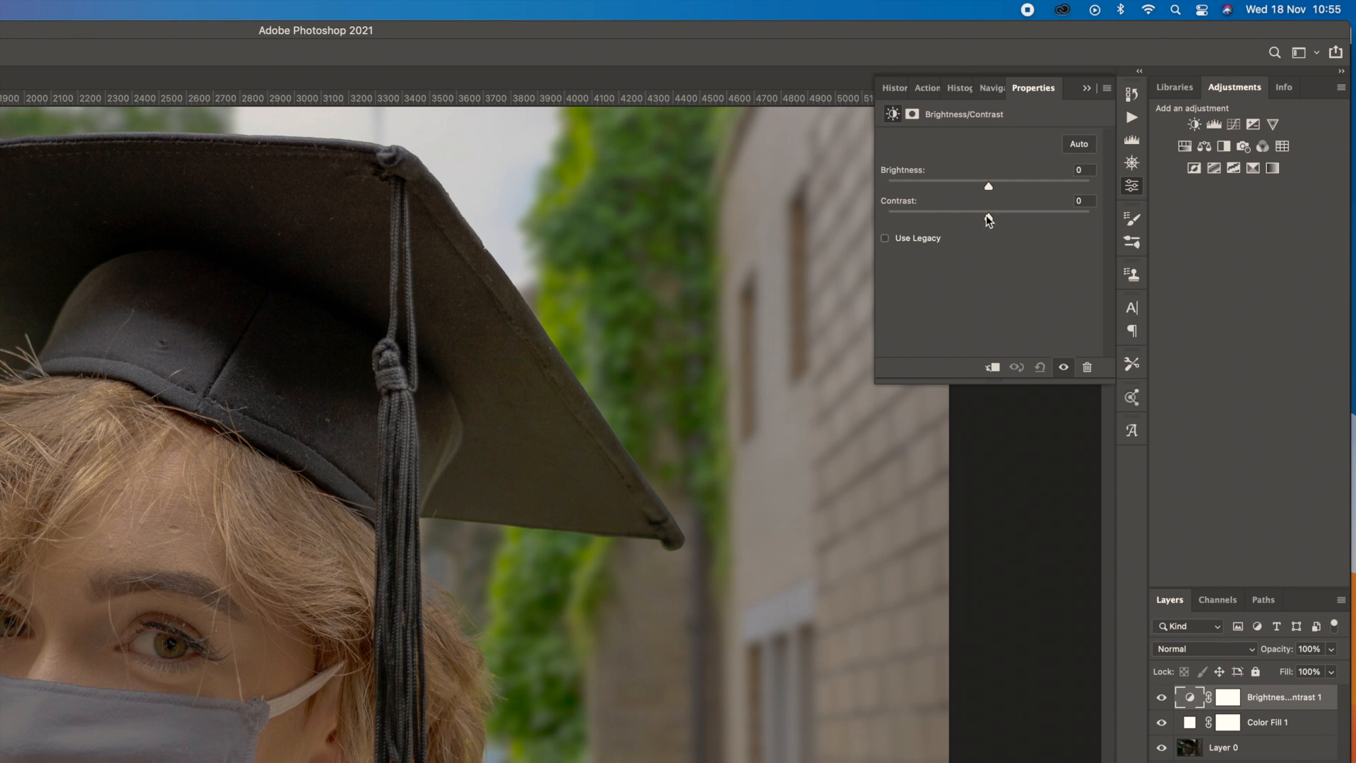
drag(987, 217, 1082, 219)
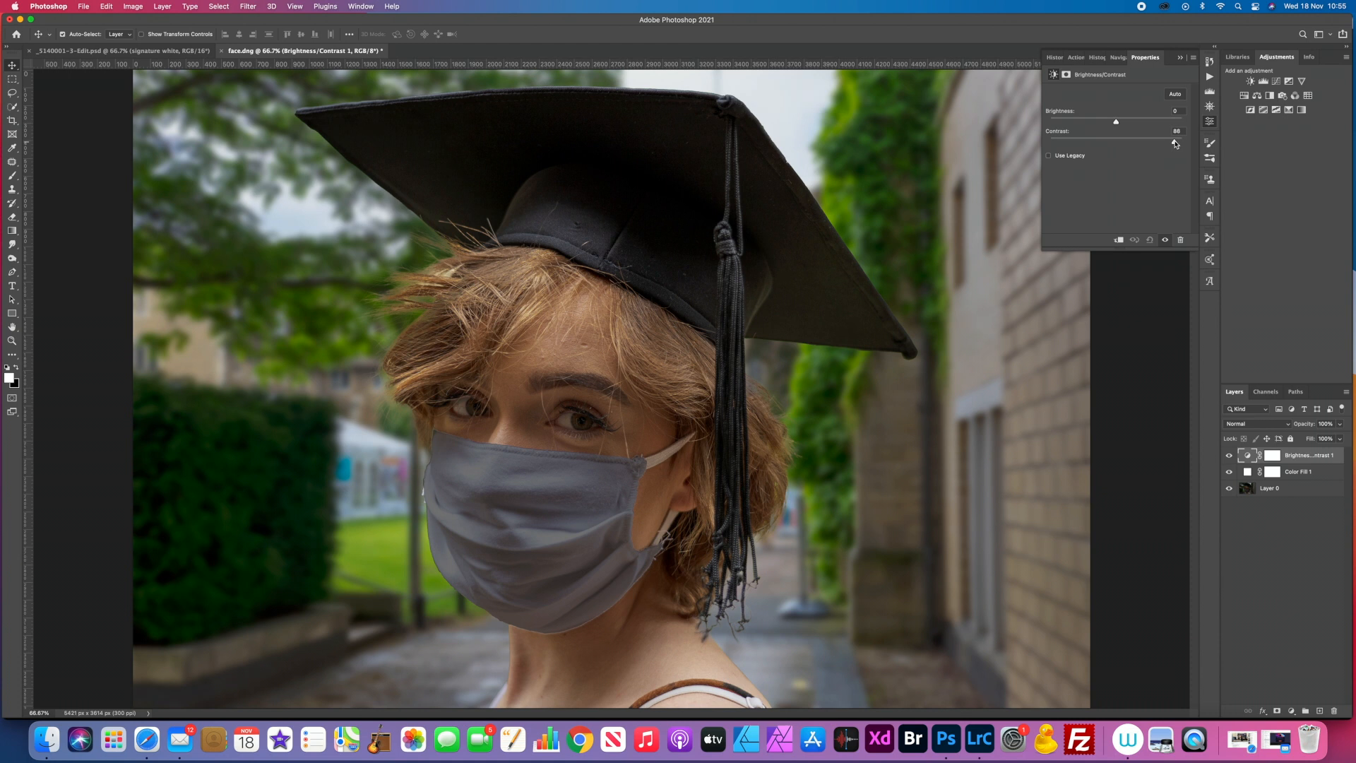
drag(1175, 142, 1174, 142)
Step: Slightly lower the opacity of the white Color Fill 1 layer
click(1248, 472)
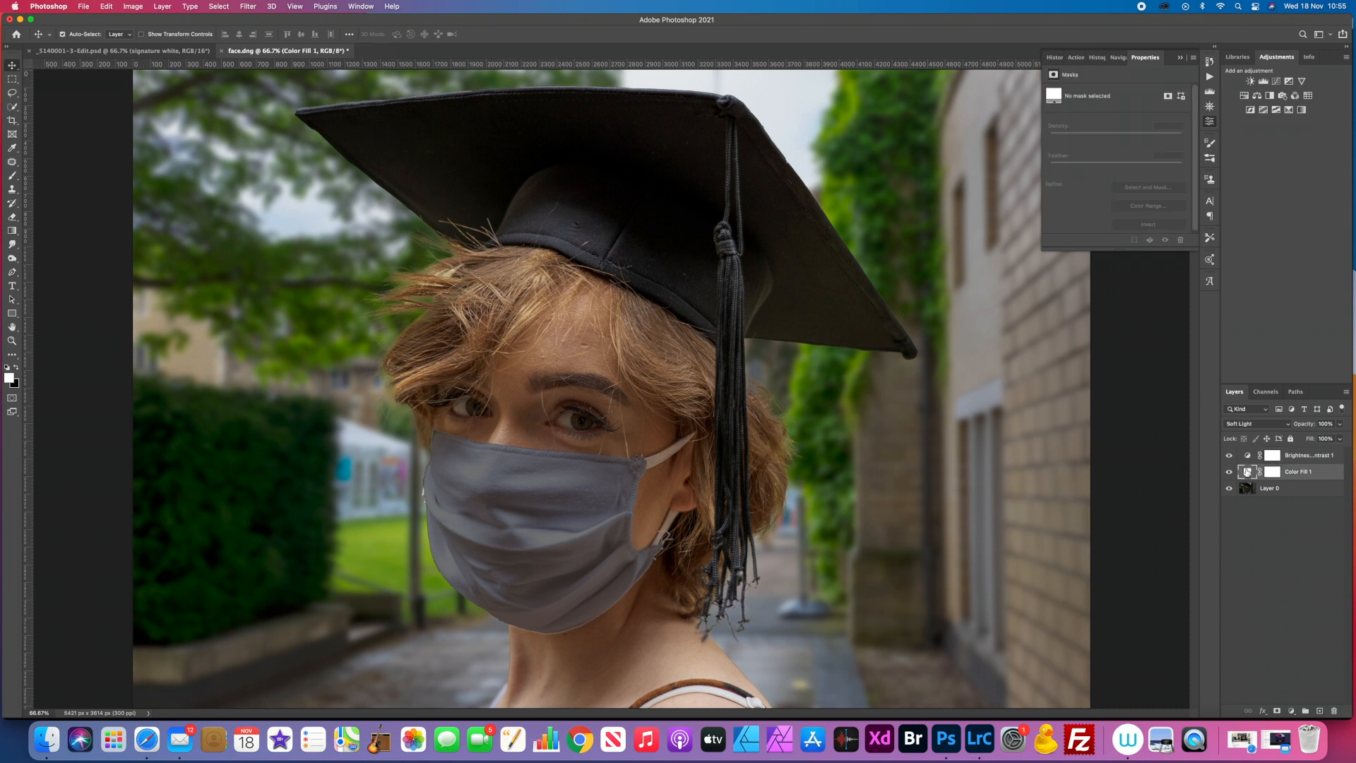
click(1340, 425)
drag(1341, 439, 1333, 438)
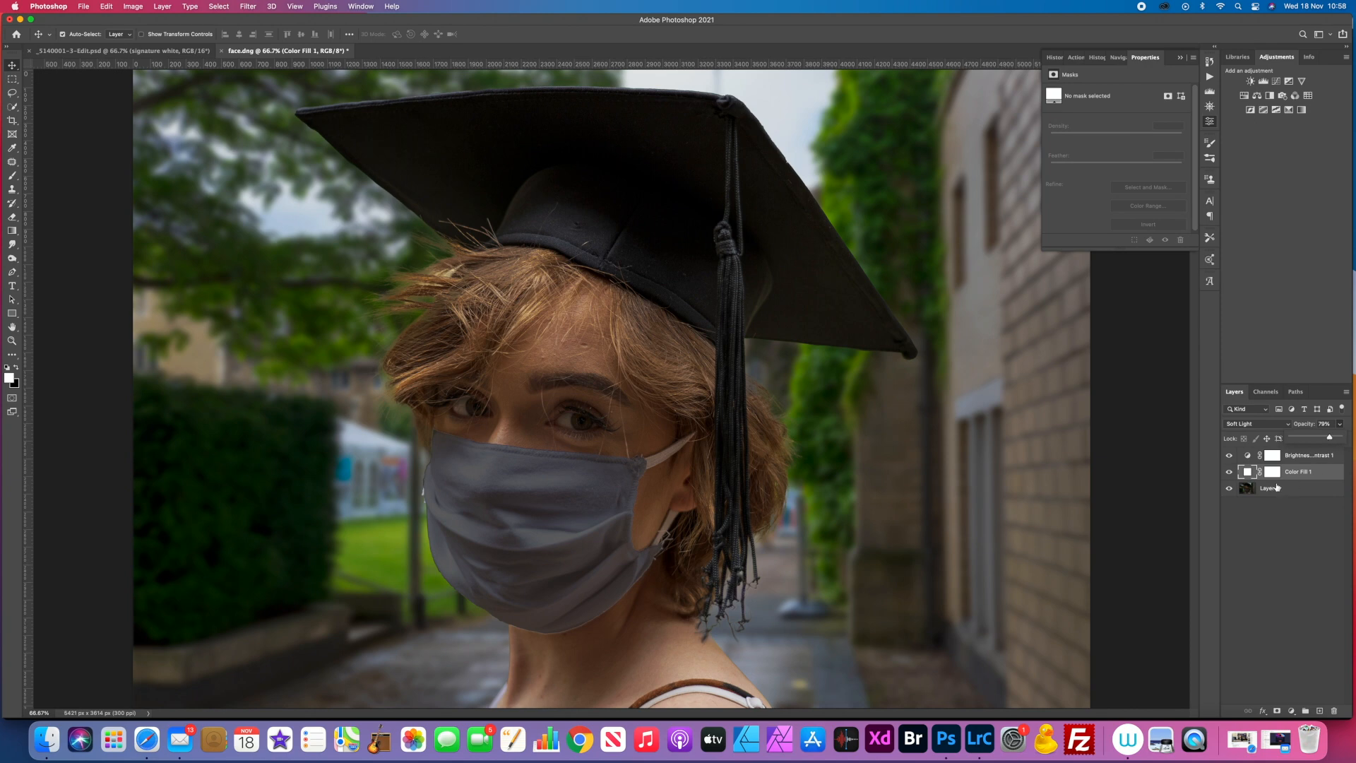
Step: Duplicate Layer 0 and group the copy with the Color Fill 1 and Brightness/Contrast layers
click(1277, 487)
click(1277, 488)
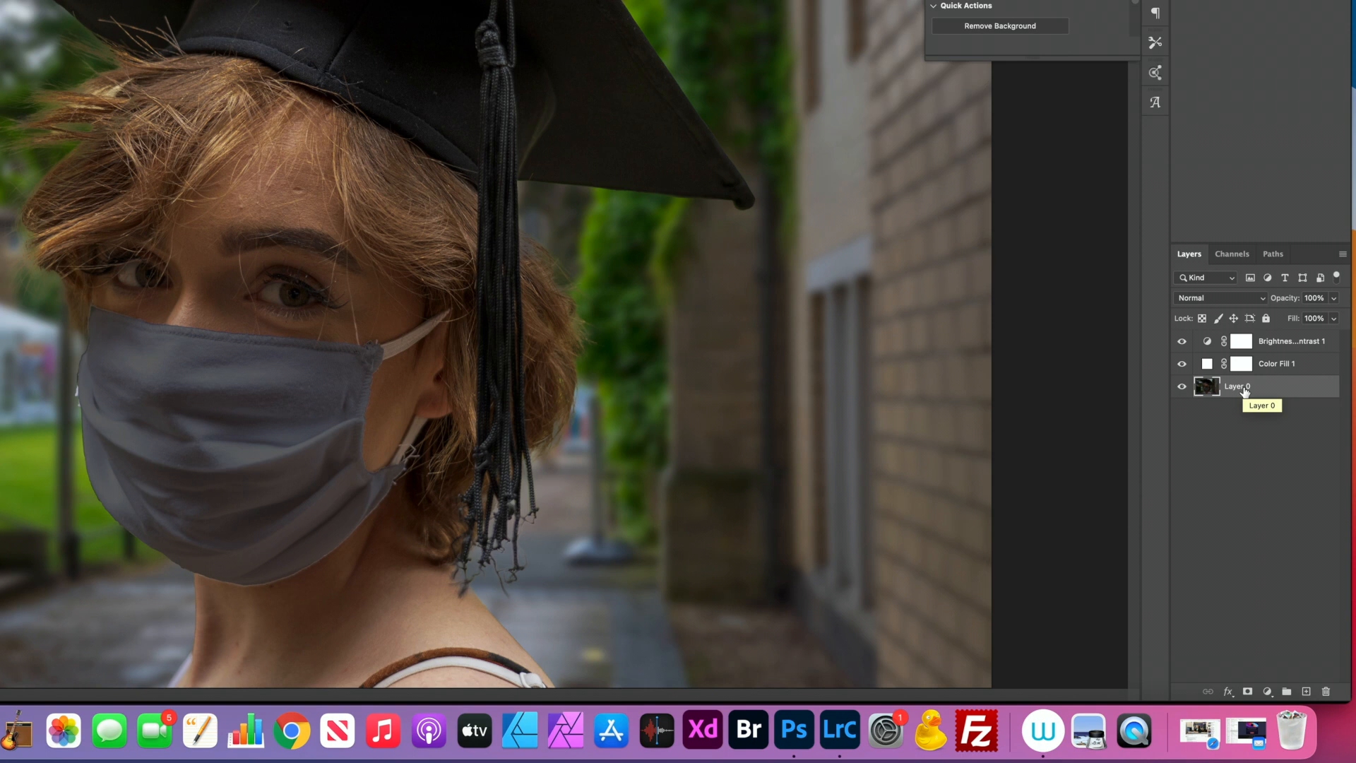
key(super+j)
click(1272, 342)
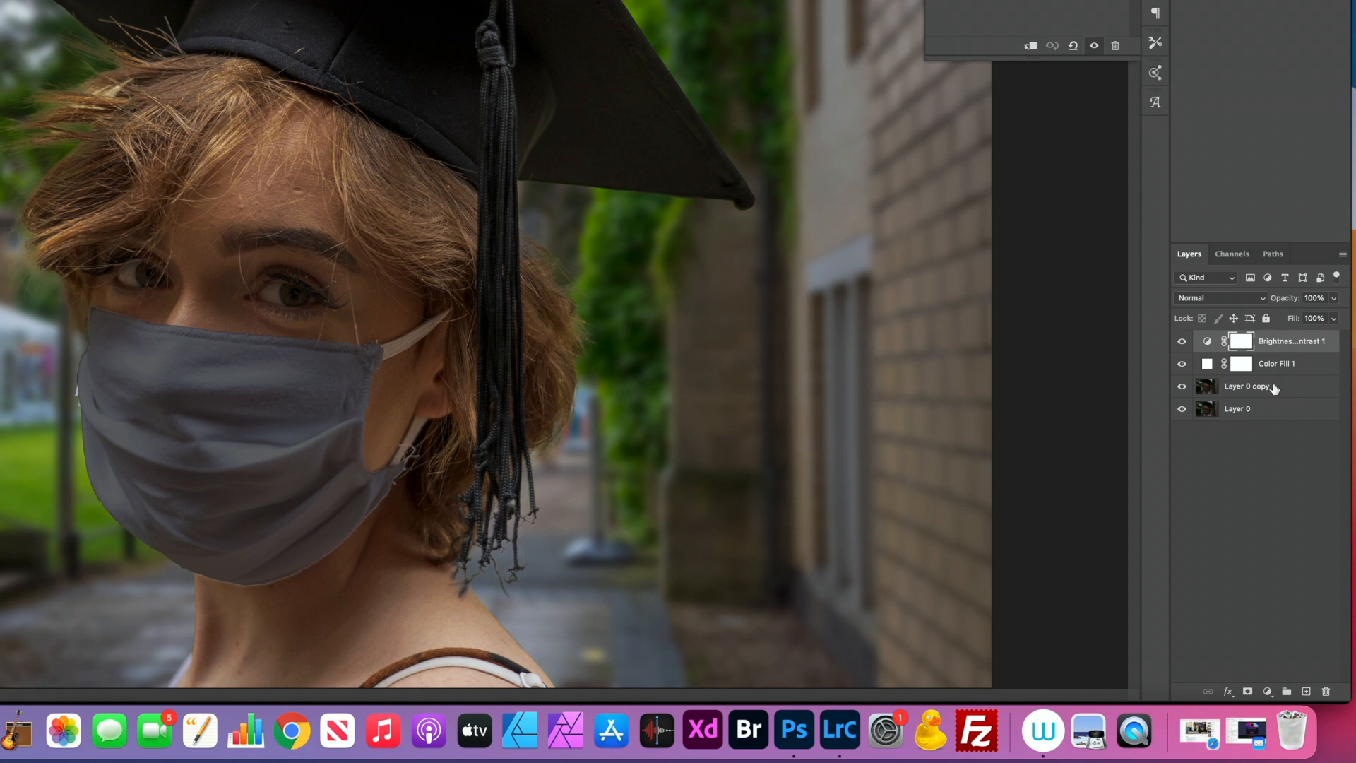
click(1274, 387)
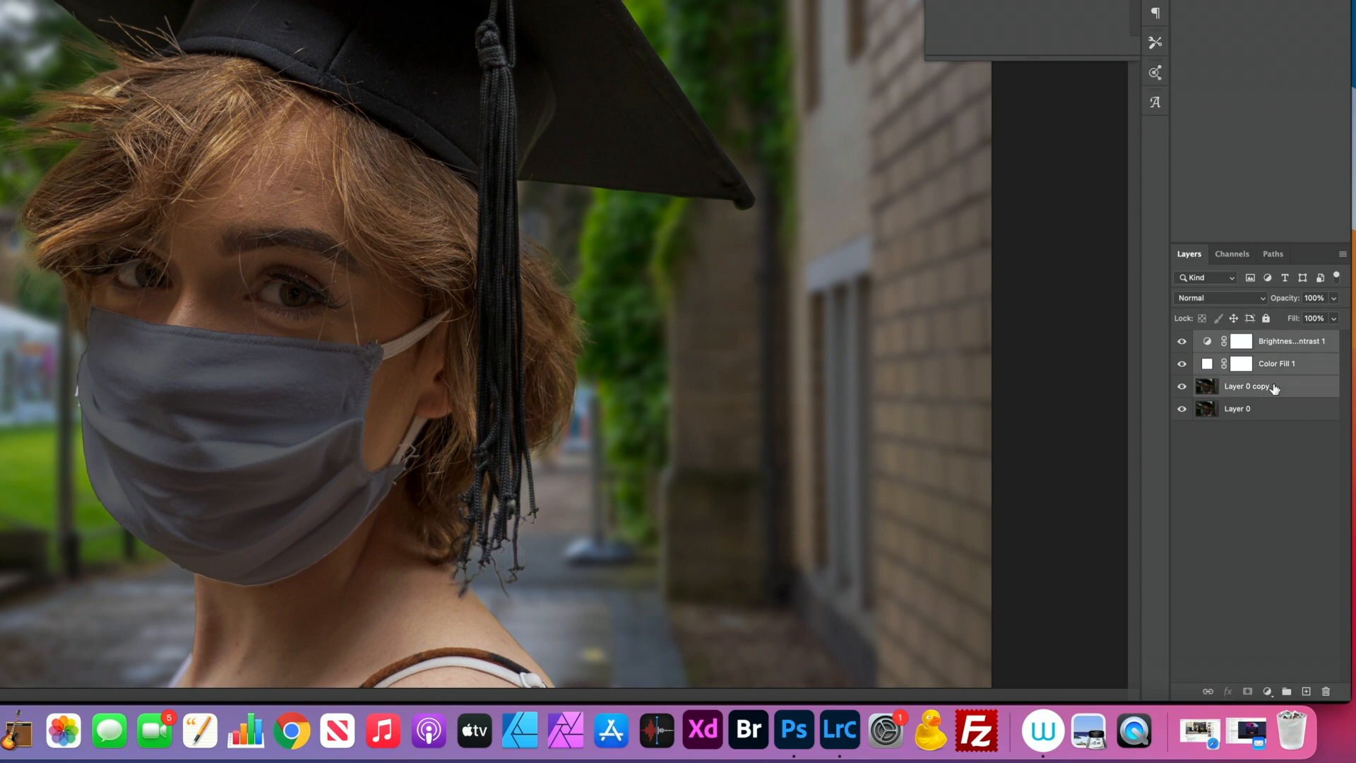
key(super+g)
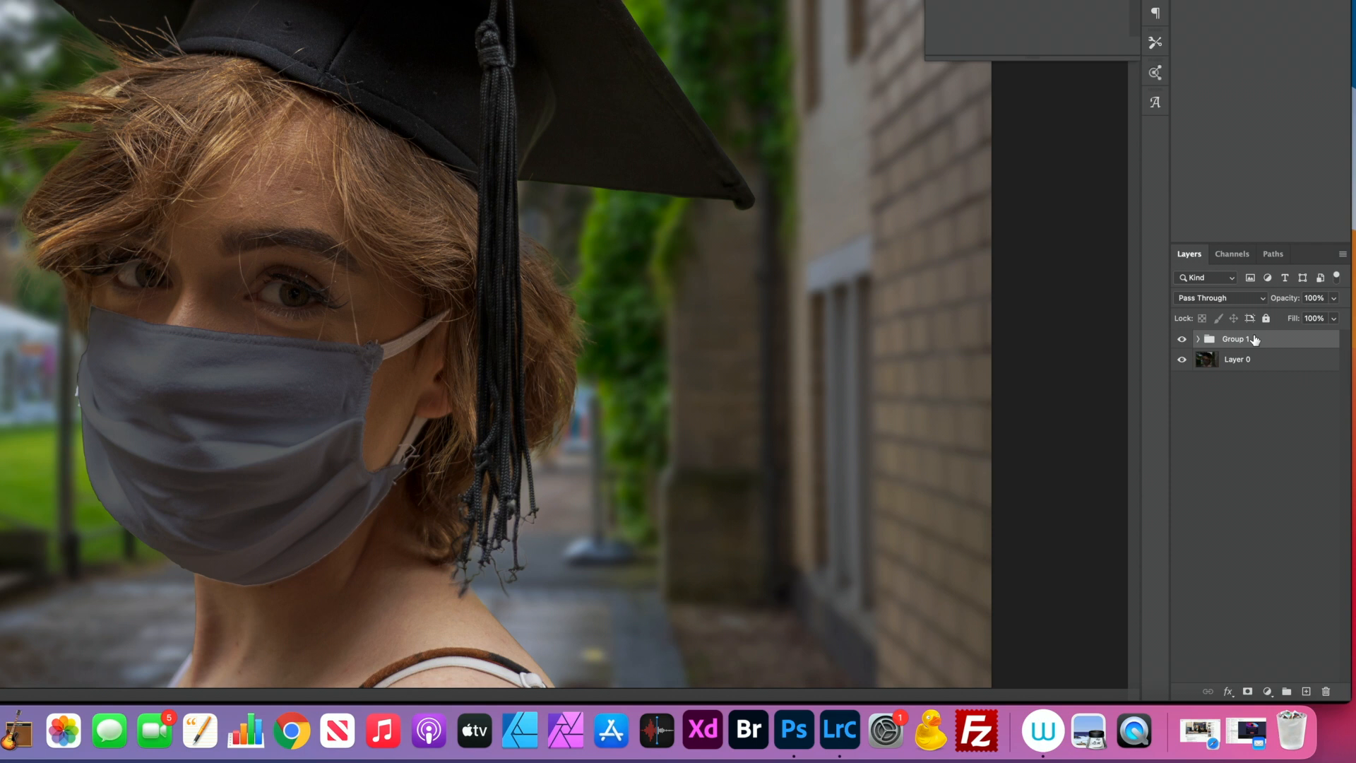
Step: Duplicate the layer group and convert the copy to a smart object
key(super+j)
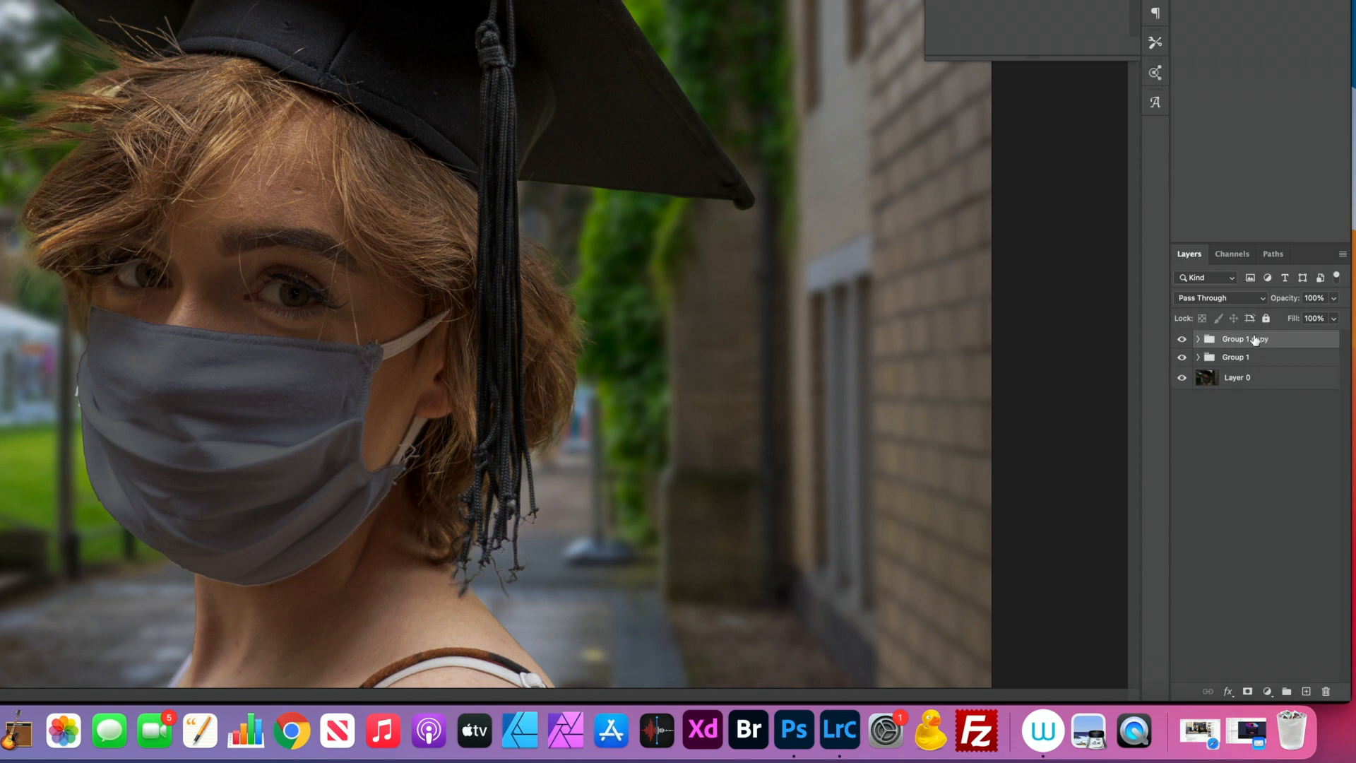
right_click(1255, 340)
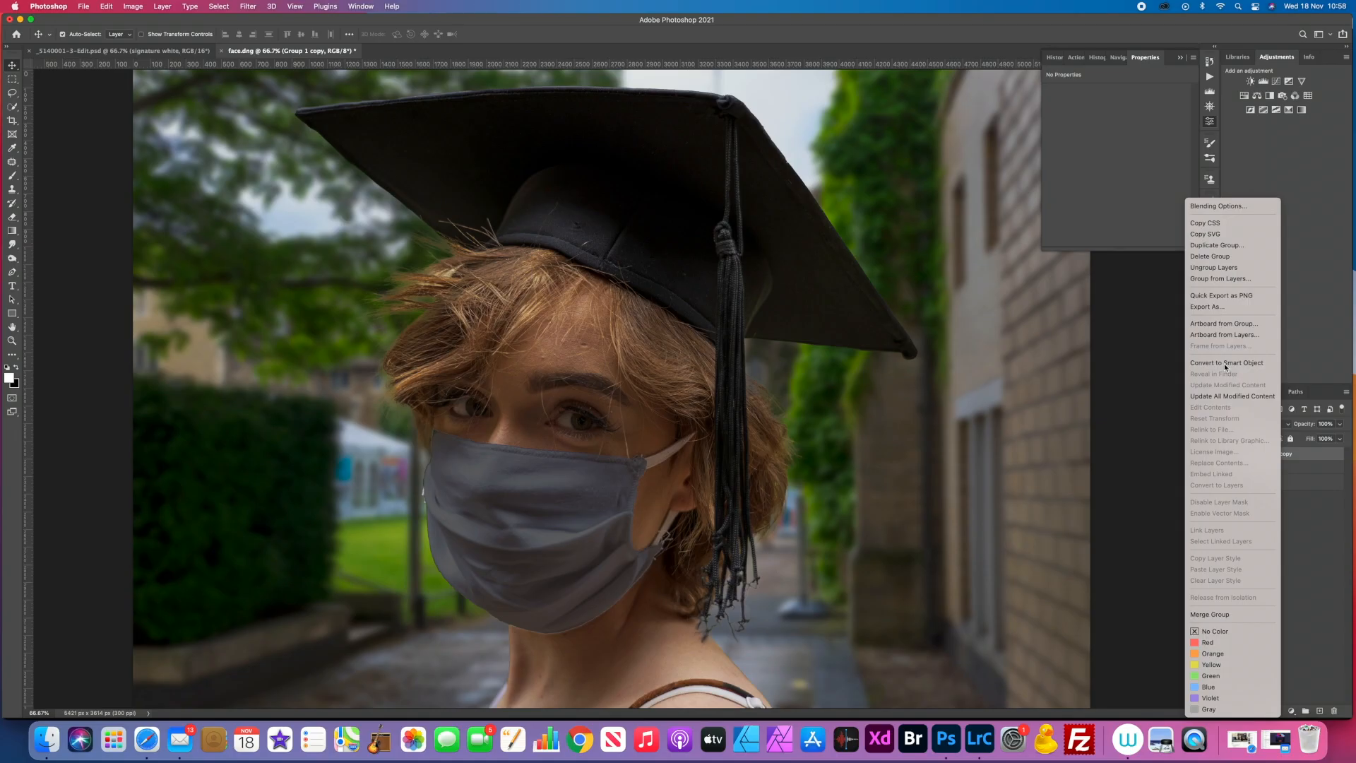
click(1225, 363)
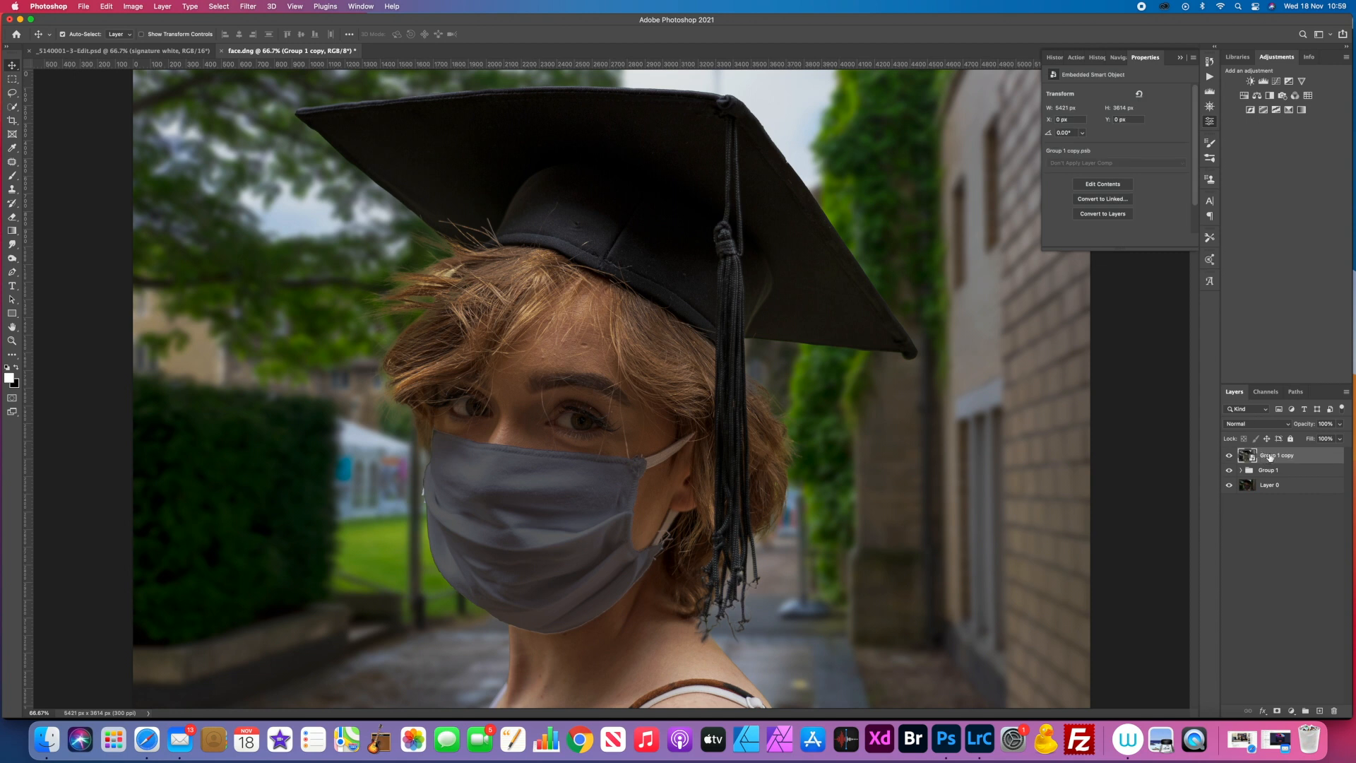
Step: Open the smart object in the Camera Raw Filter, apply the Auto adjustments and slightly raise Texture and Clarity
click(248, 6)
click(265, 87)
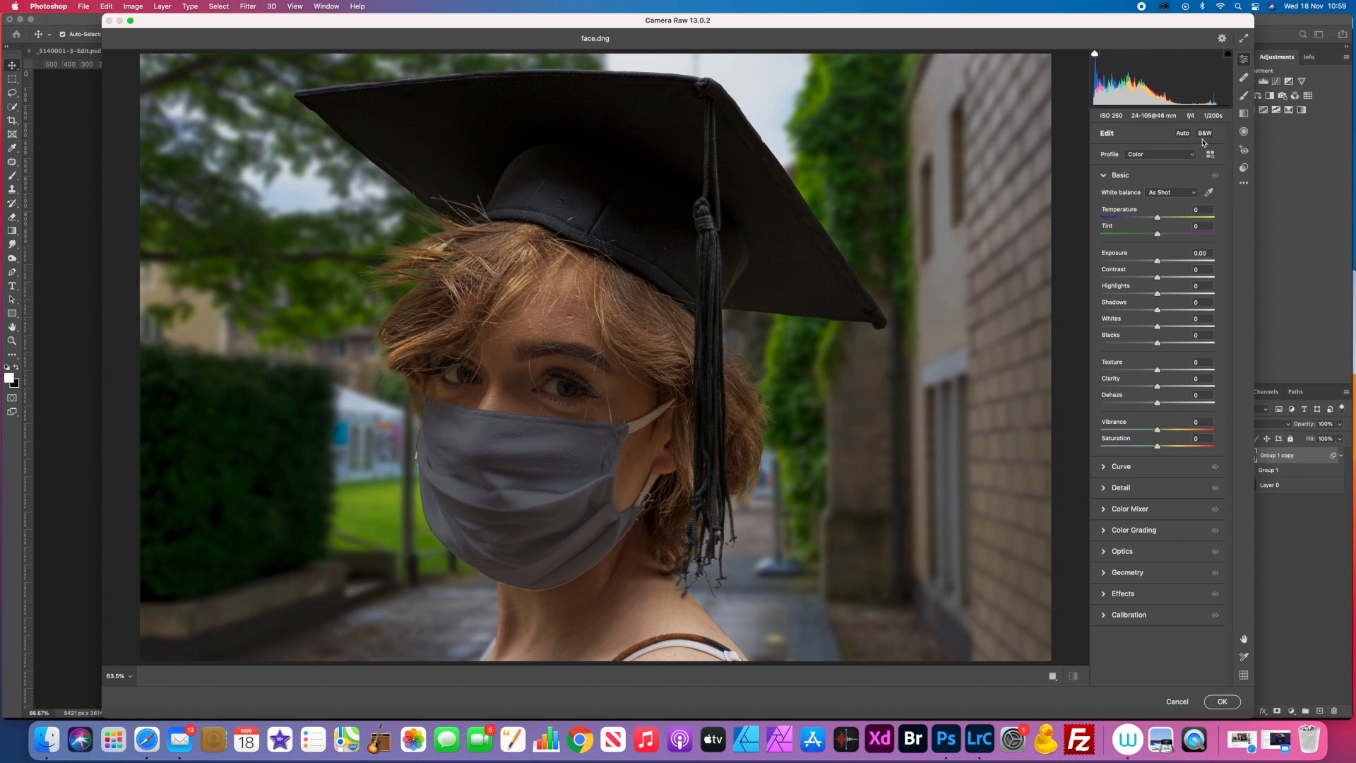
click(1184, 133)
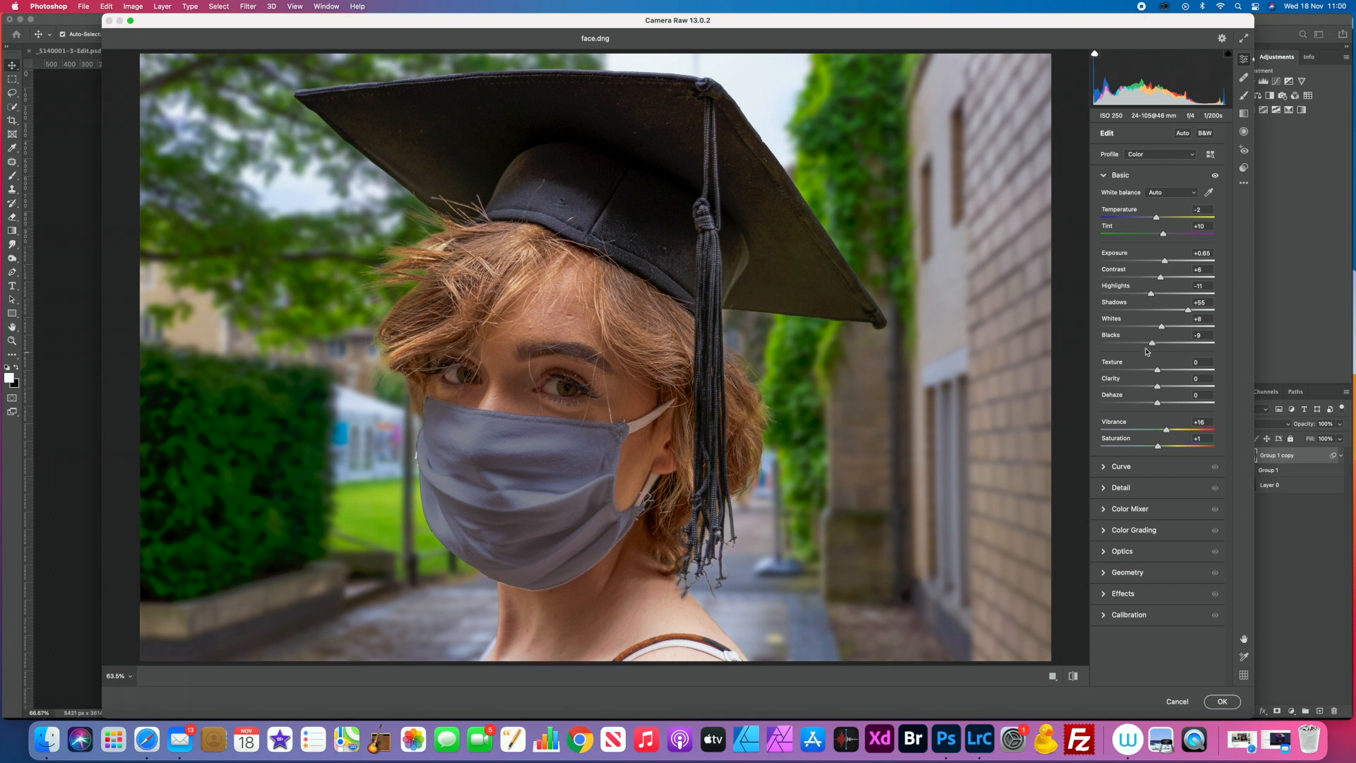
drag(1157, 370, 1161, 370)
drag(1157, 387, 1162, 387)
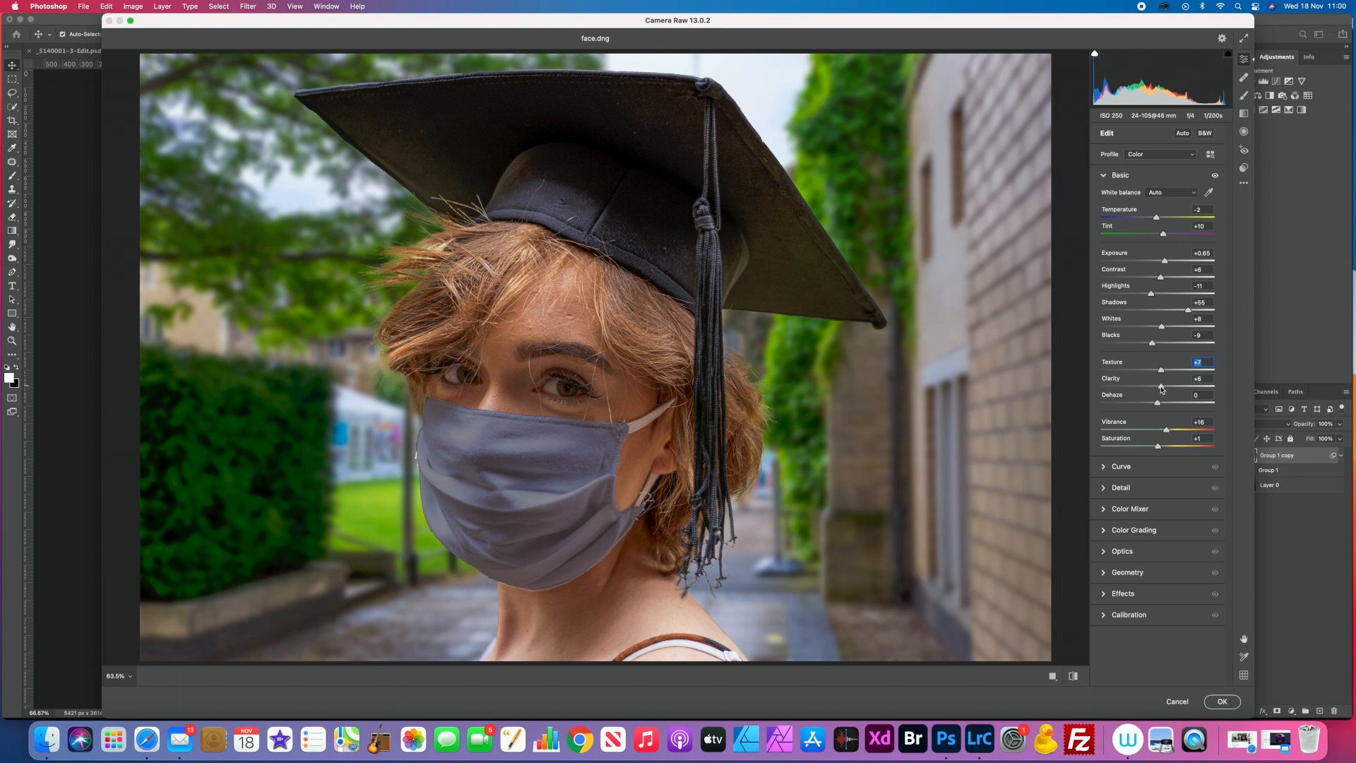
Step: Set the Detail sharpening to 8, raise its Masking to roughly a third, and apply the Camera Raw Filter
click(1103, 488)
drag(1102, 244, 1107, 244)
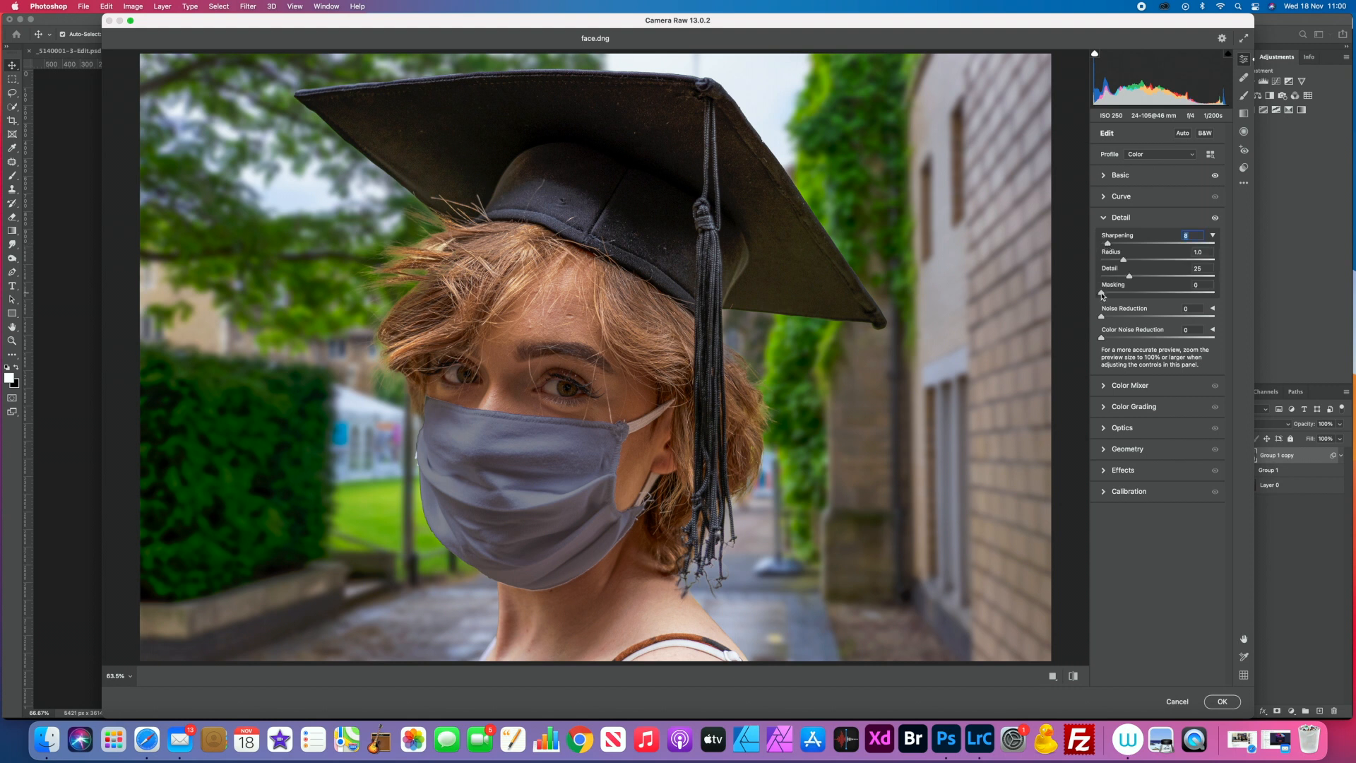
drag(1102, 295, 1143, 295)
key(Return)
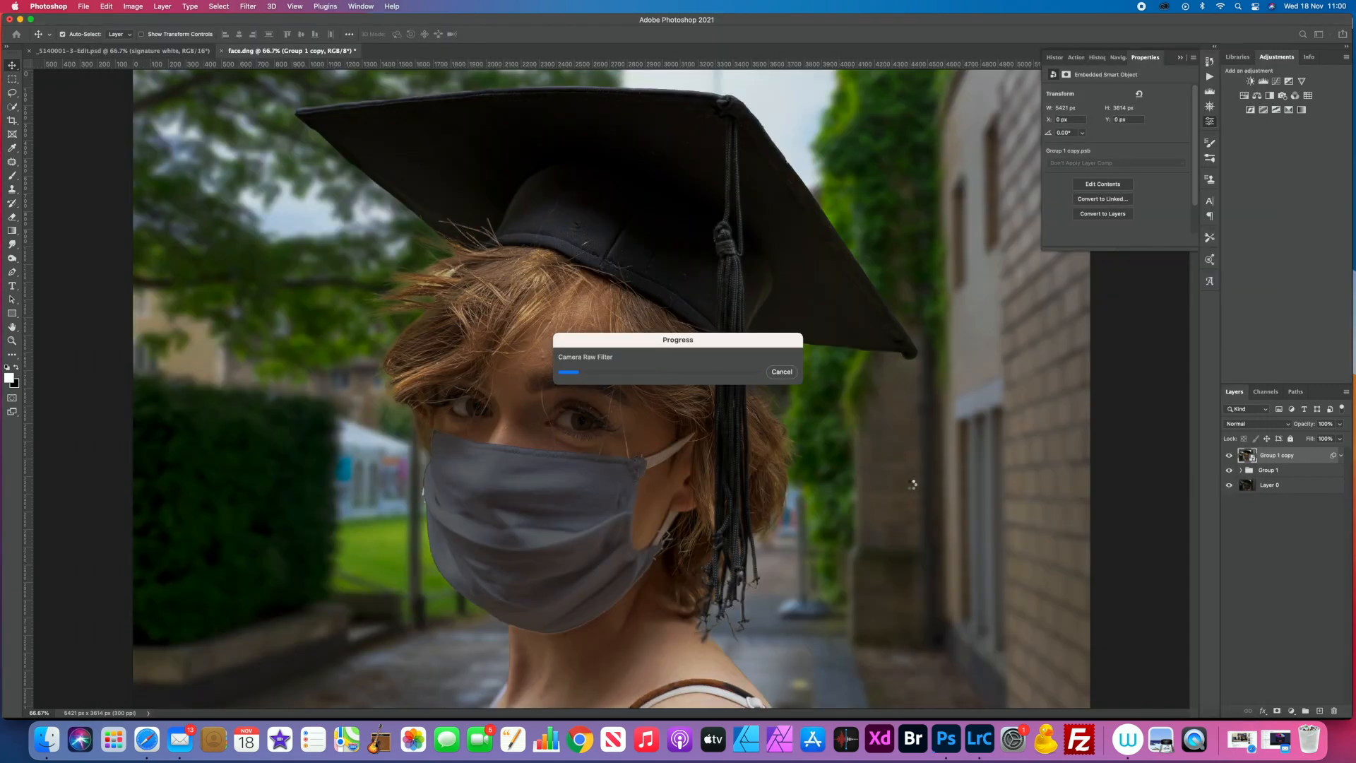